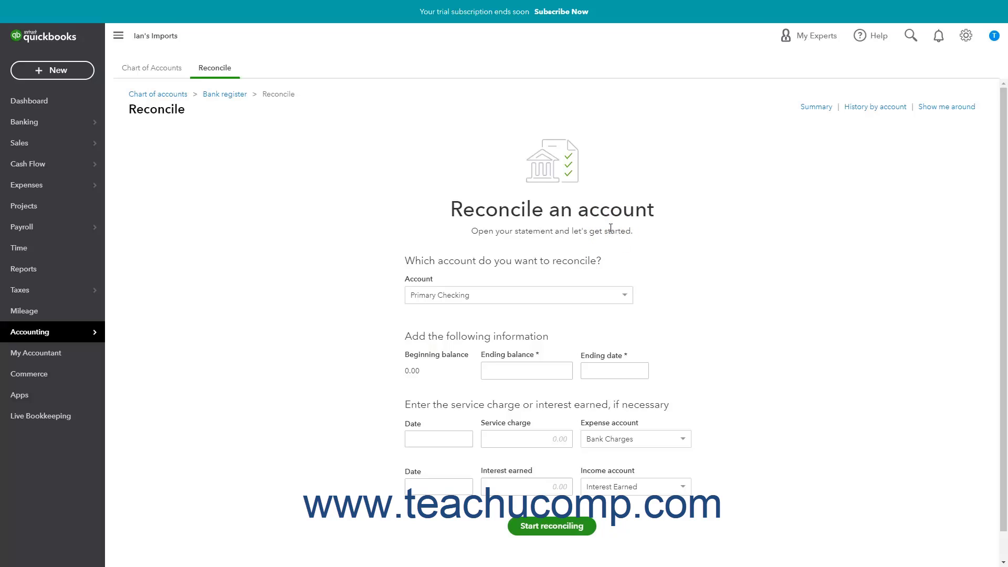
# Enter an ending balance of 23,029.03 and an ending date of 03/31/2021 for the Primary Checking reconciliation.
pyautogui.click(625, 302)
pyautogui.click(506, 332)
pyautogui.click(465, 338)
pyautogui.click(513, 371)
pyautogui.write('23029.03')
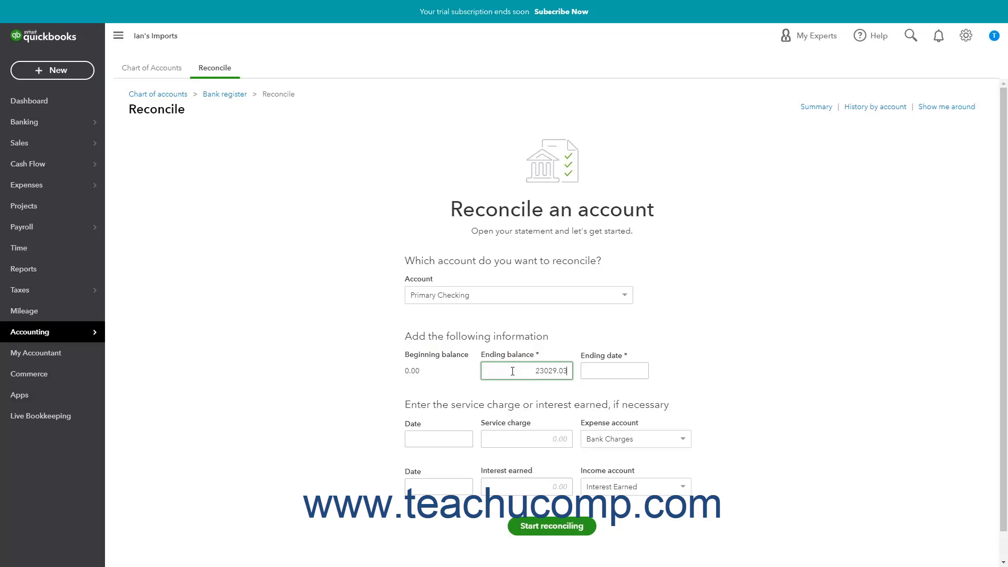
pyautogui.click(640, 371)
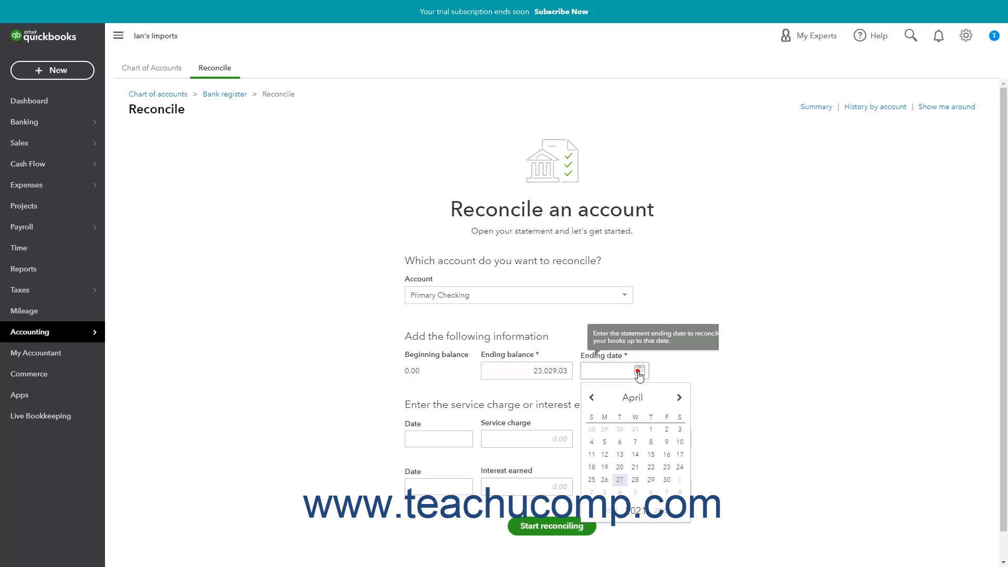
pyautogui.click(592, 399)
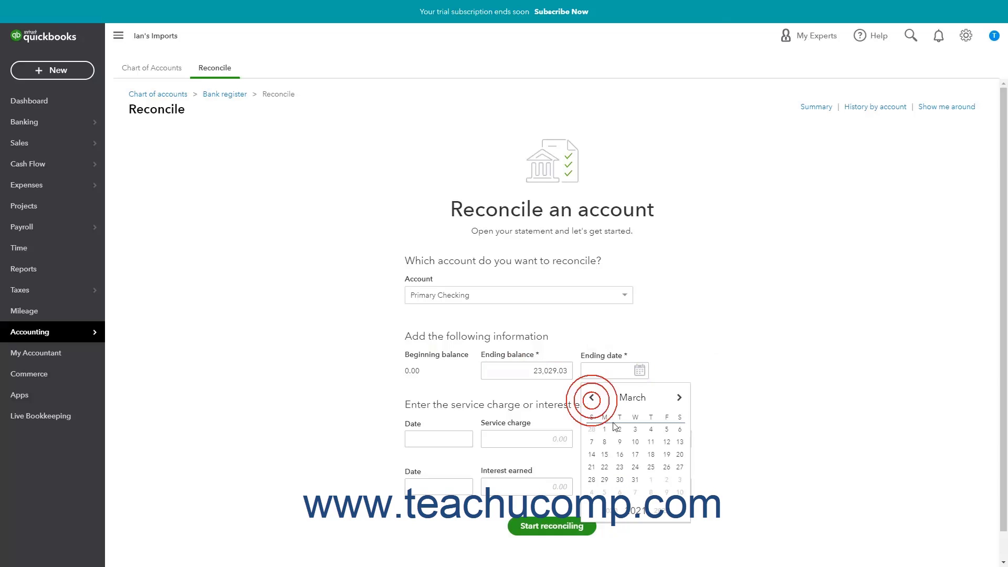
pyautogui.click(634, 481)
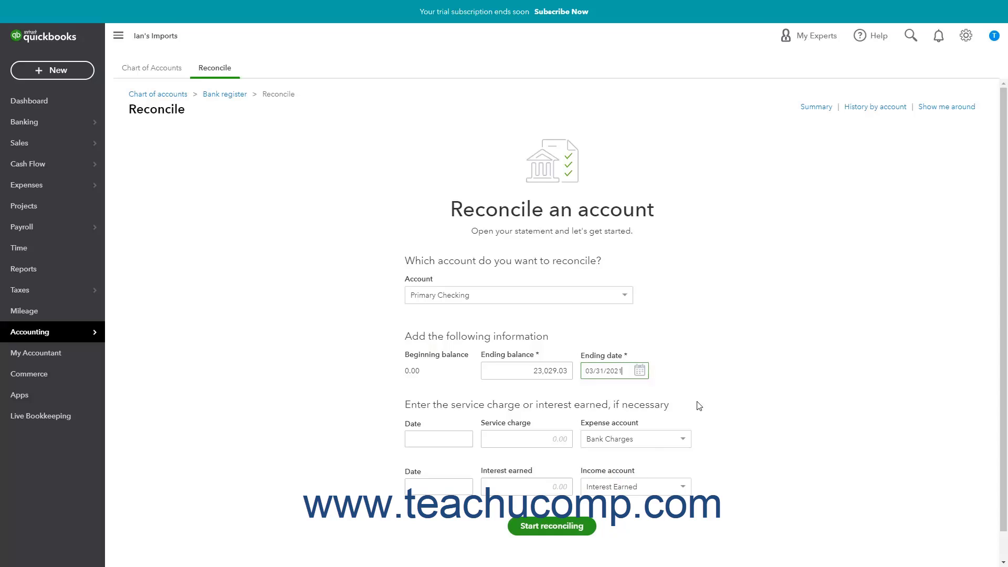
pyautogui.click(495, 402)
pyautogui.click(502, 441)
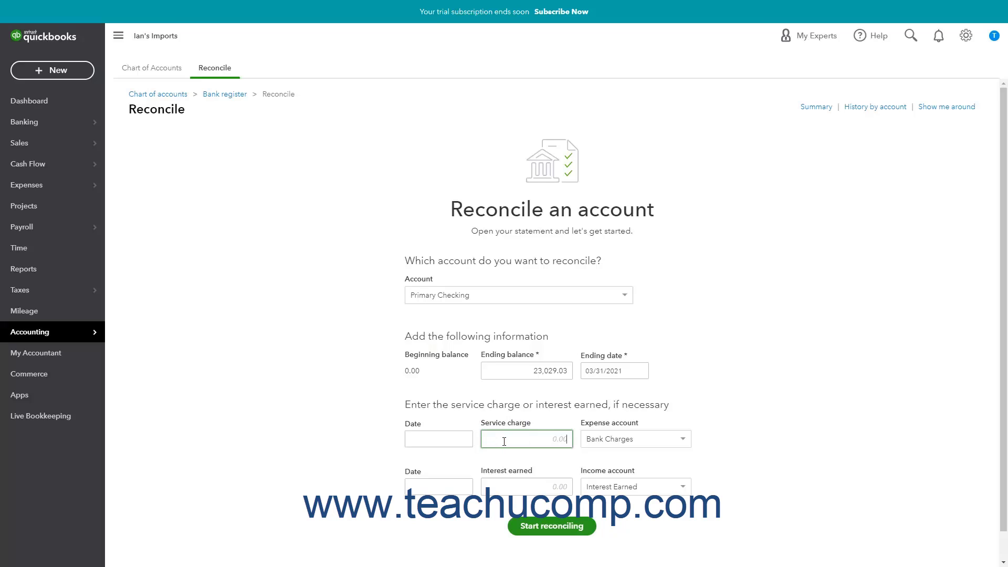
pyautogui.click(465, 443)
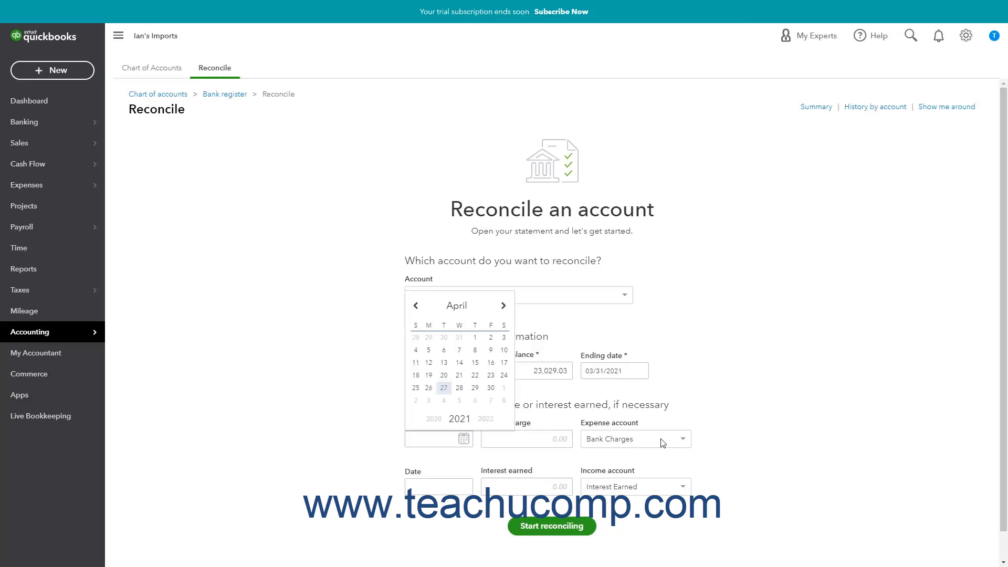
pyautogui.click(682, 441)
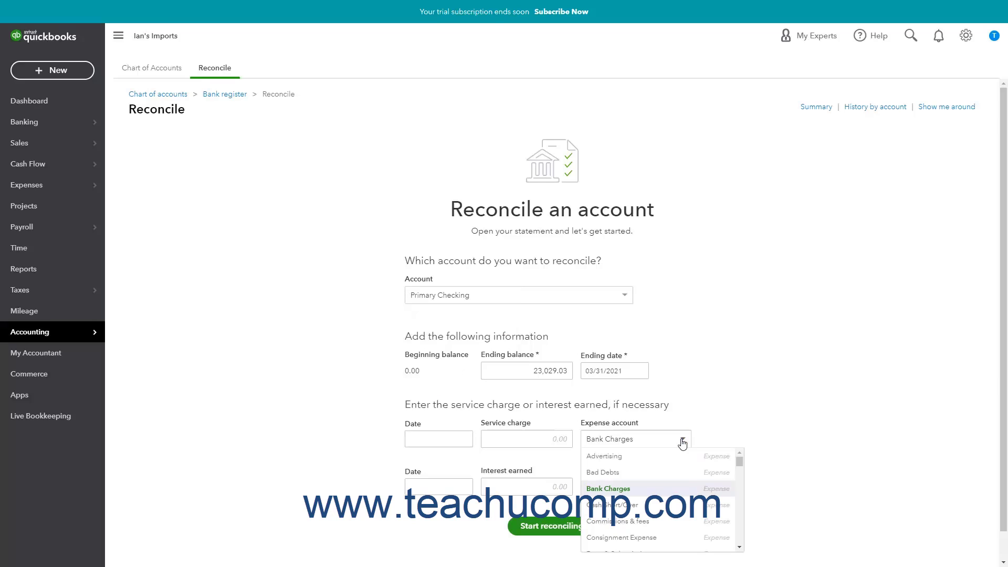
pyautogui.click(682, 441)
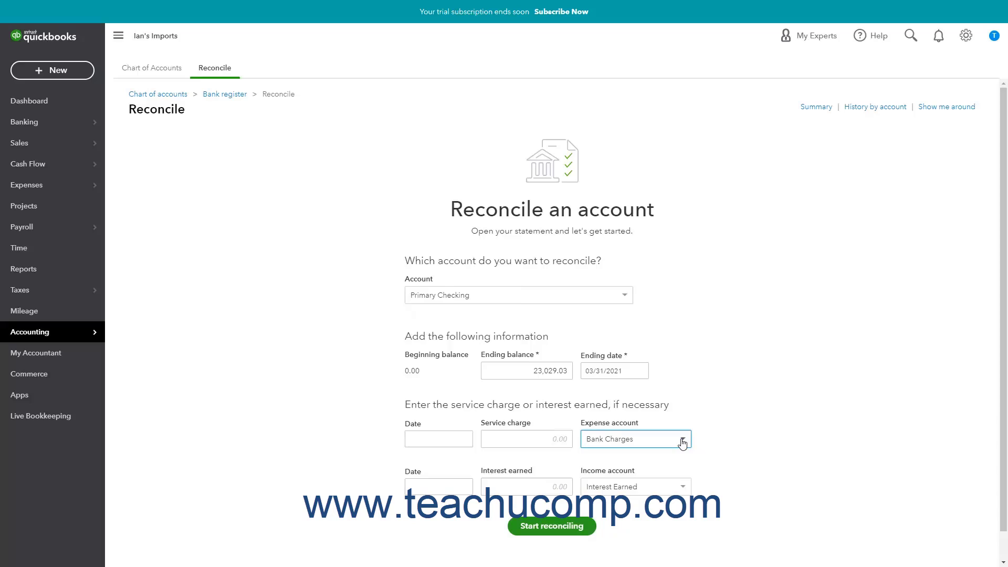
pyautogui.click(523, 484)
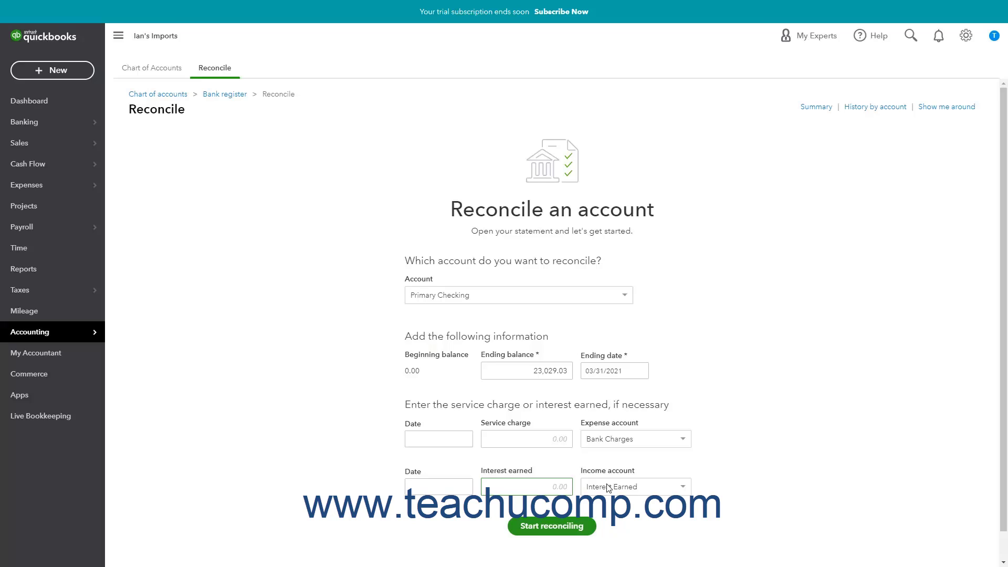
# Start reconciling the account and review its payments and deposits separately before showing all transactions again.
pyautogui.click(558, 532)
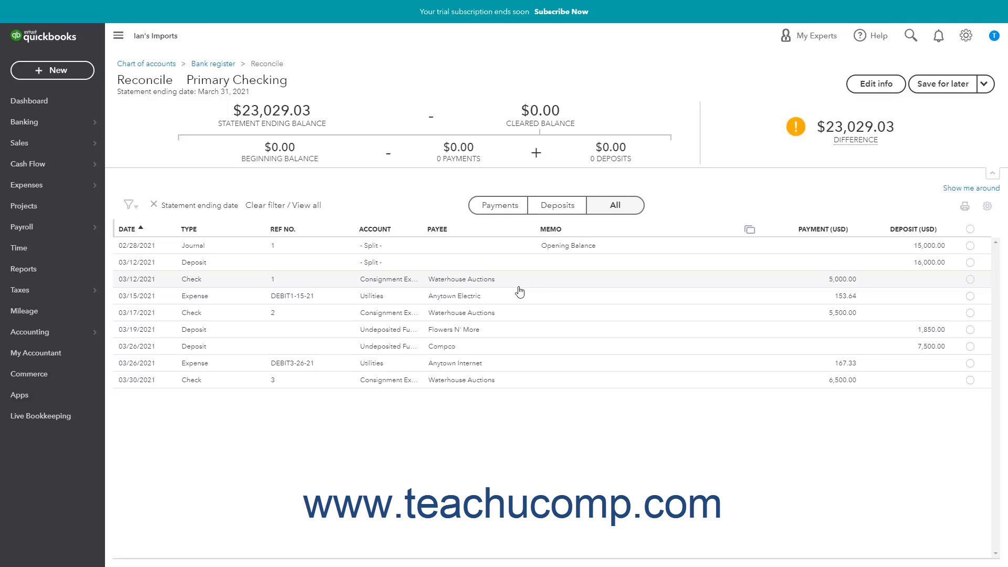
pyautogui.click(516, 213)
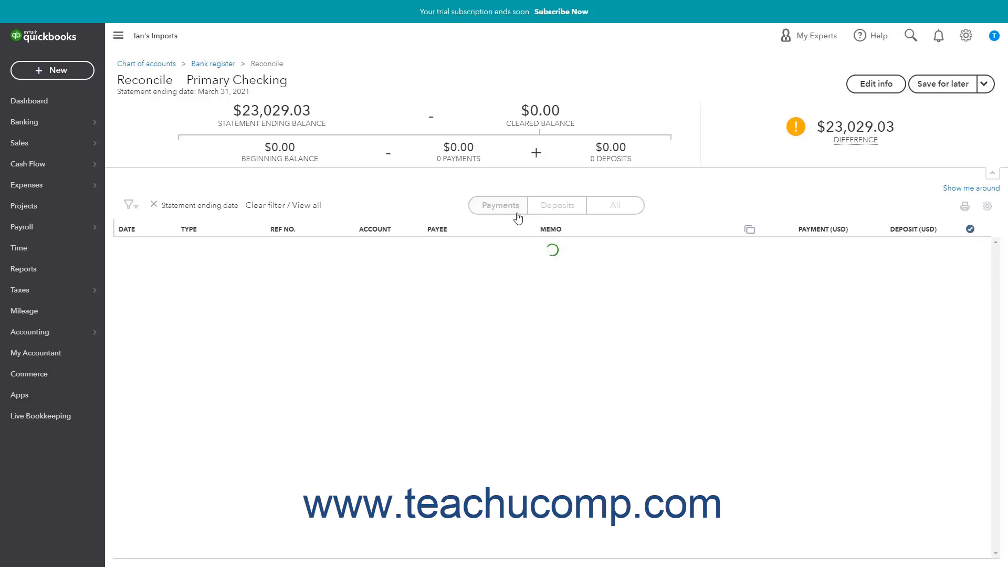
pyautogui.click(559, 211)
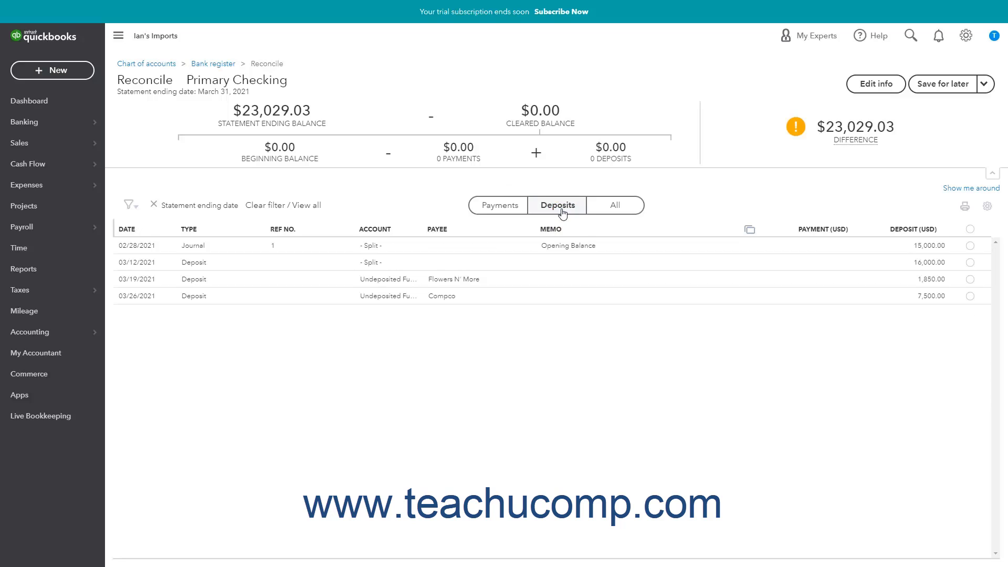
pyautogui.click(619, 215)
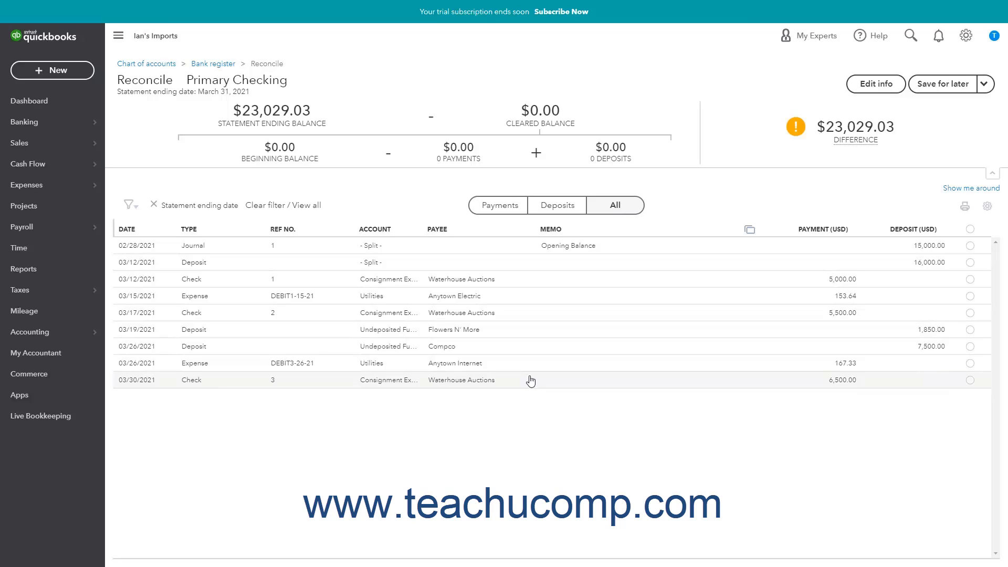
pyautogui.click(513, 207)
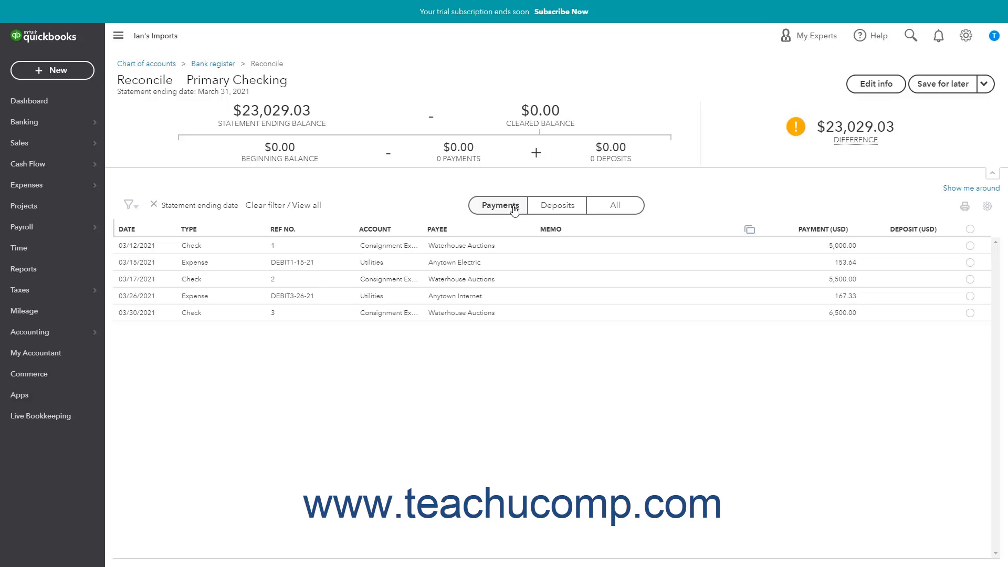
pyautogui.click(572, 211)
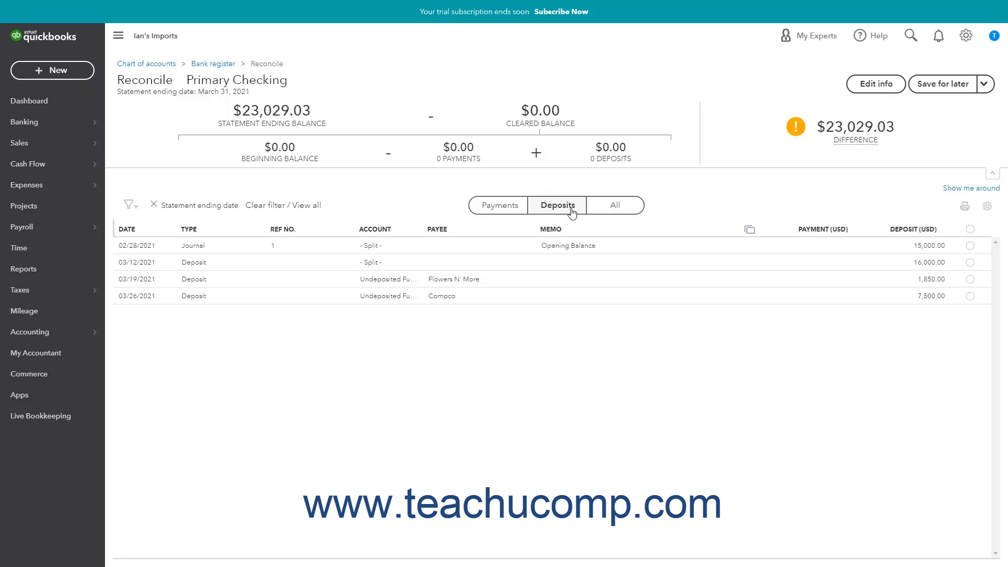
pyautogui.click(623, 215)
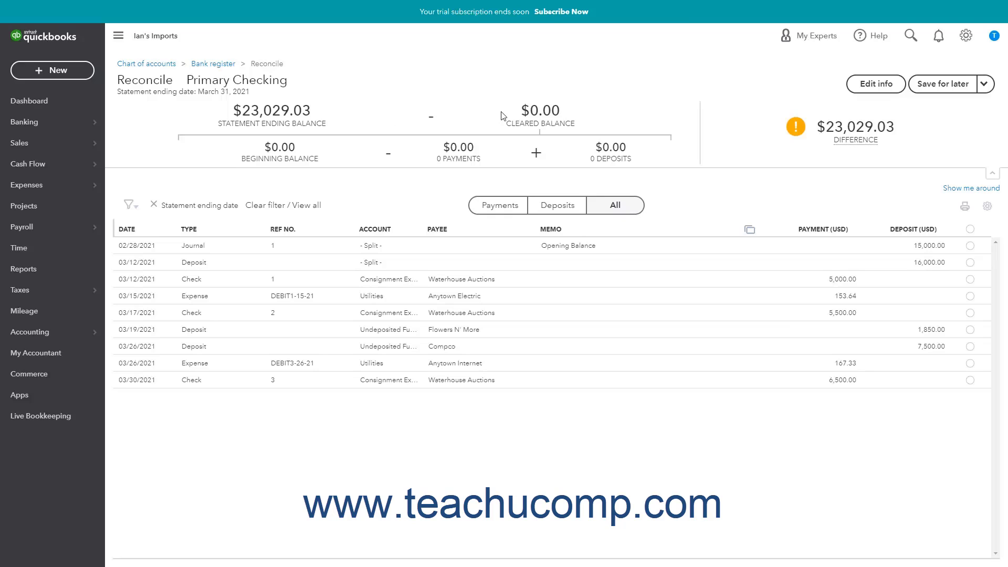
# Mark all listed transactions dated 02/28/2021 through 03/30/2021 as cleared, one by one.
pyautogui.click(970, 246)
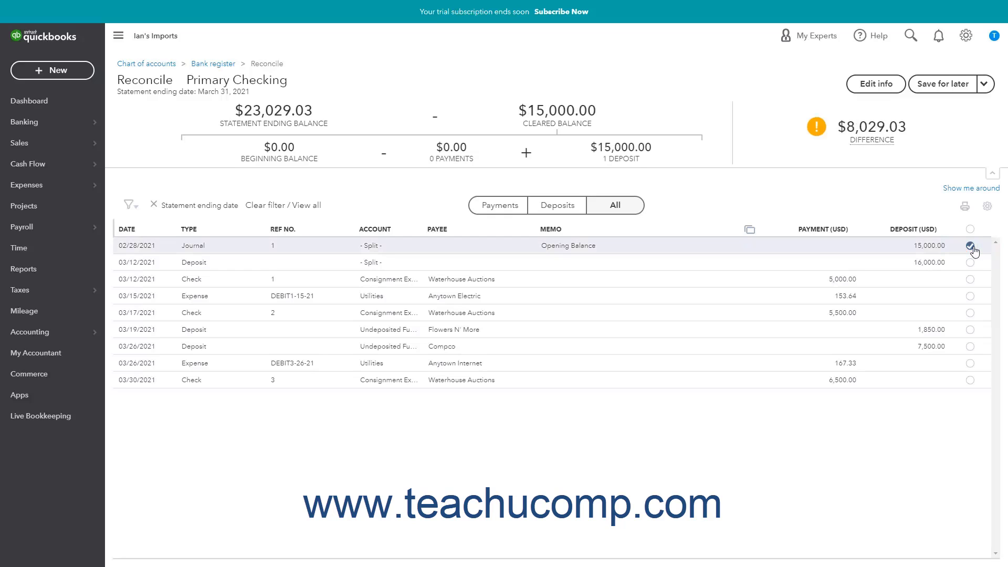
pyautogui.click(971, 262)
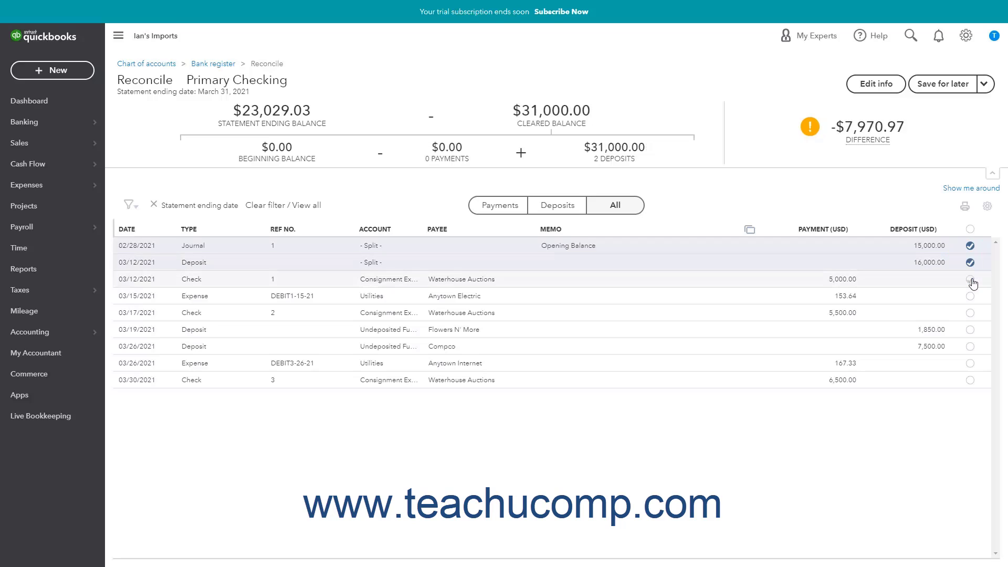
pyautogui.click(971, 280)
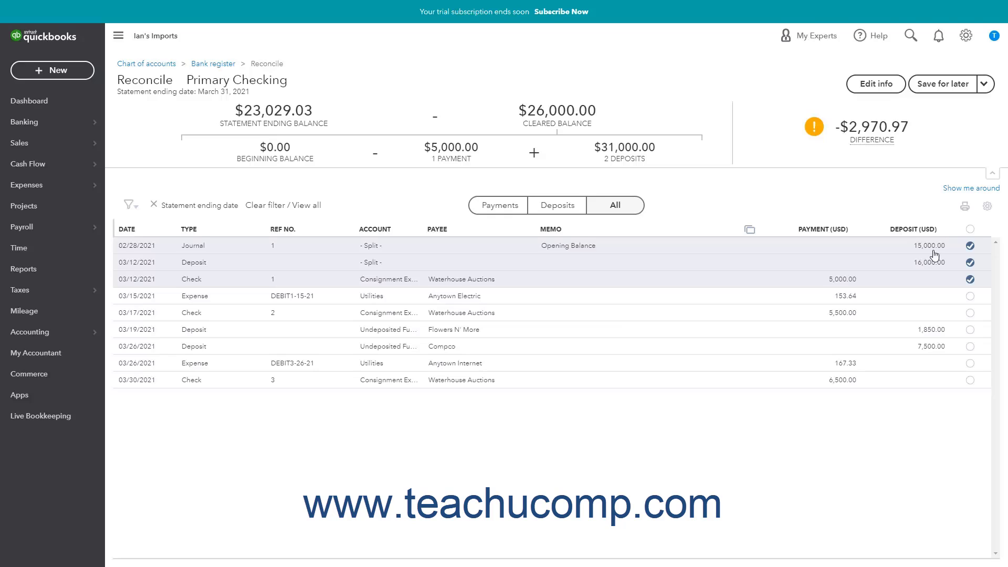
pyautogui.click(970, 297)
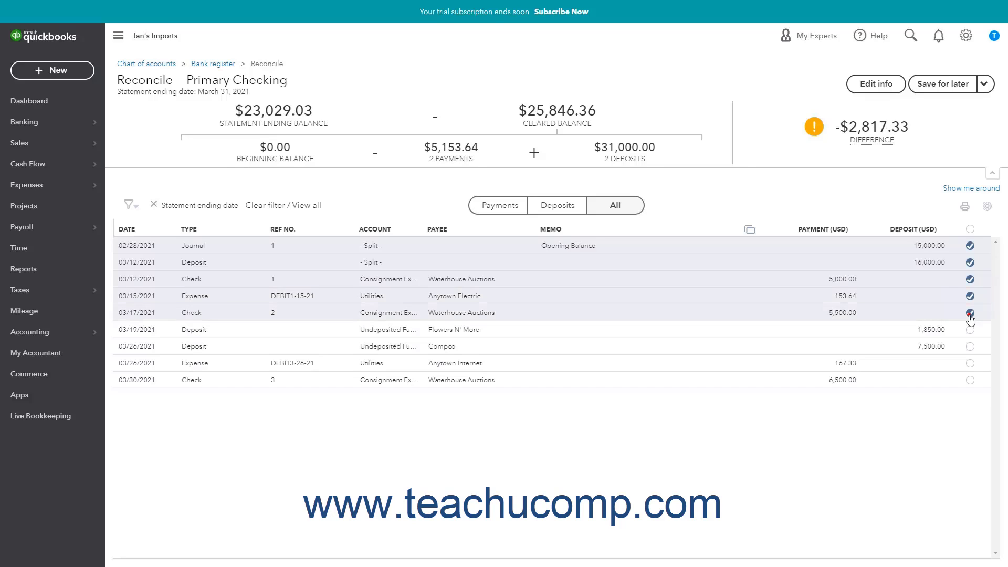
pyautogui.click(970, 313)
pyautogui.click(970, 330)
pyautogui.click(970, 347)
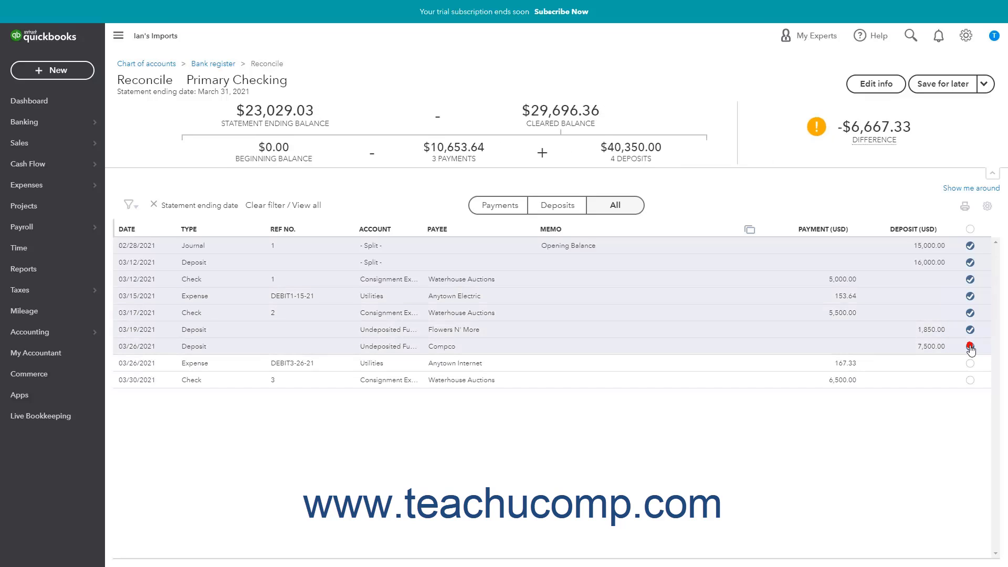
pyautogui.click(970, 364)
pyautogui.click(971, 380)
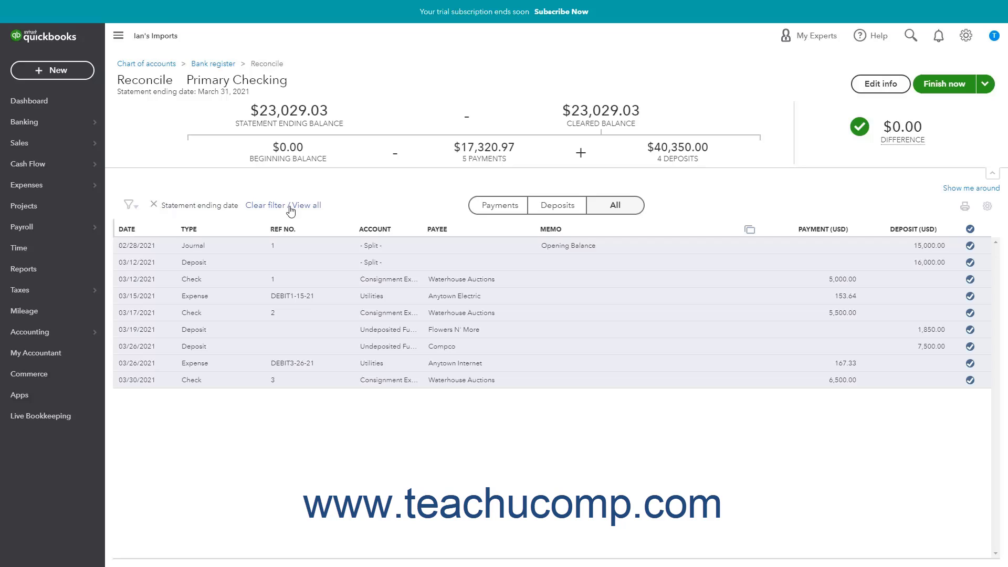
# Review the transaction filter options and the entered statement information without changing either.
pyautogui.click(137, 208)
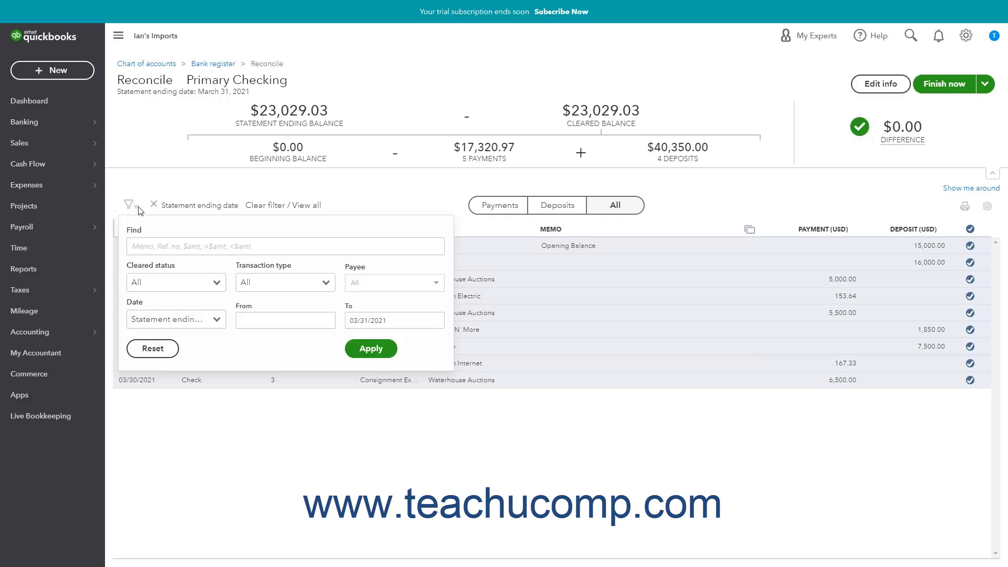
pyautogui.click(369, 350)
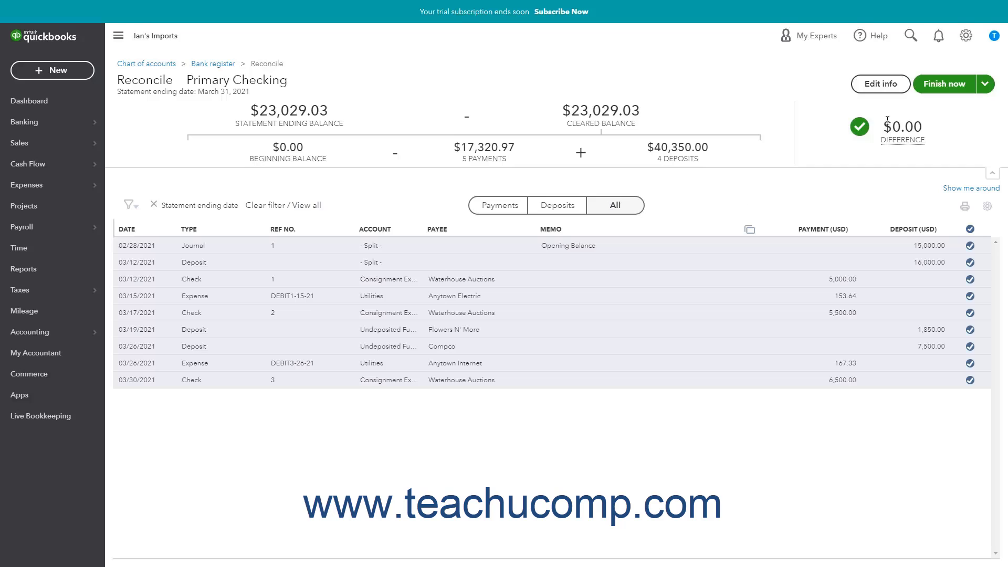
pyautogui.click(889, 90)
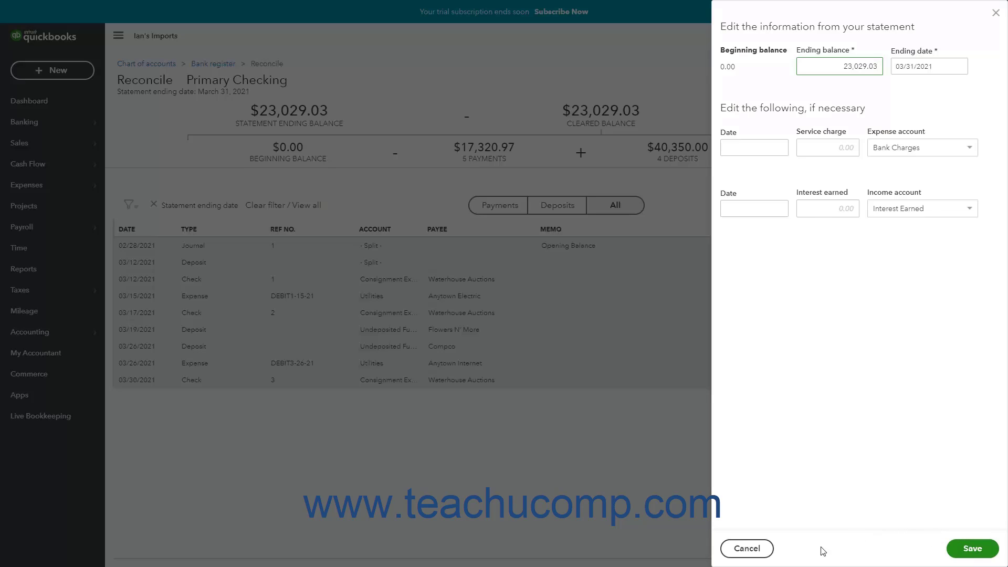
pyautogui.click(750, 548)
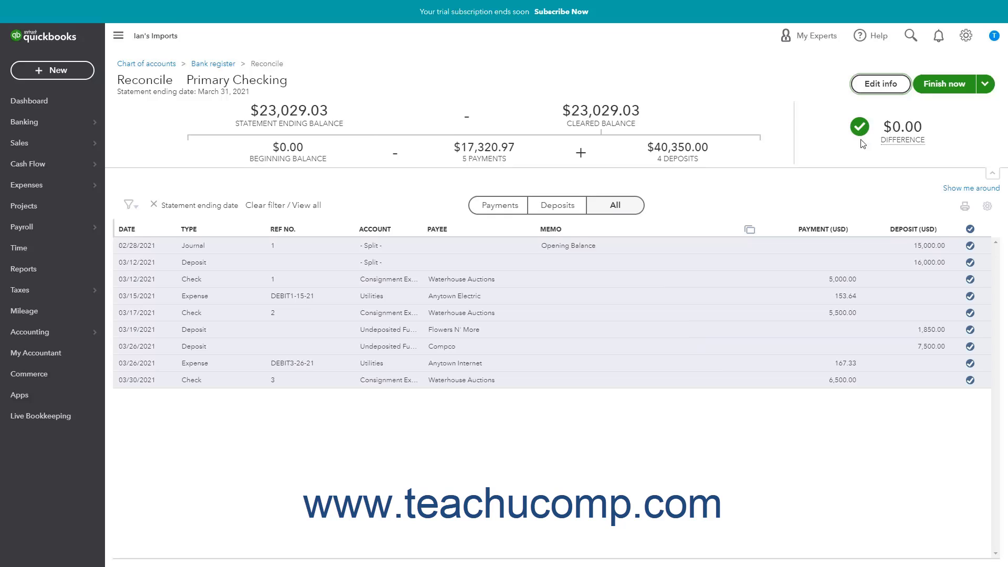
# Save the Primary Checking reconciliation for later.
pyautogui.moveTo(848, 138)
pyautogui.click(990, 87)
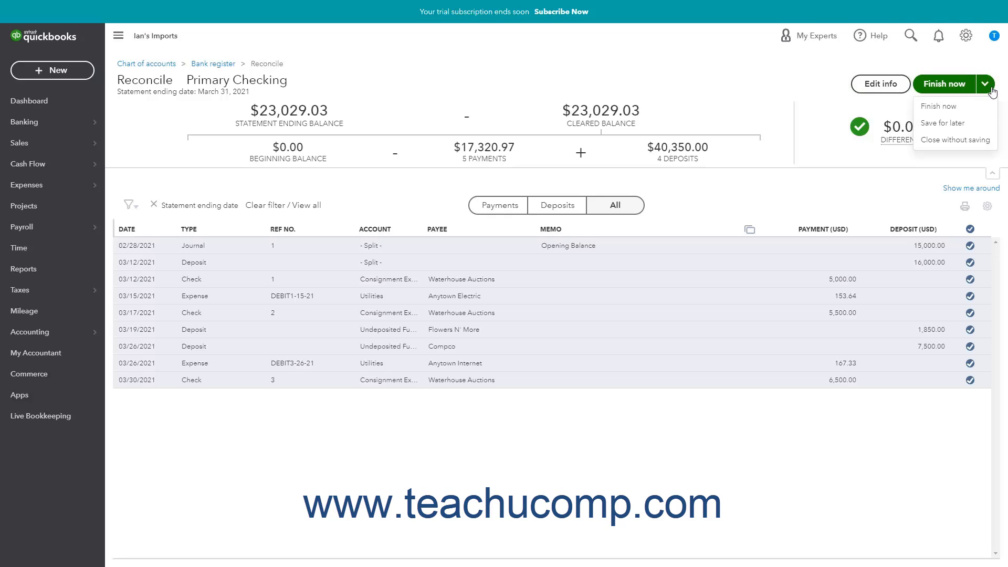
pyautogui.click(965, 124)
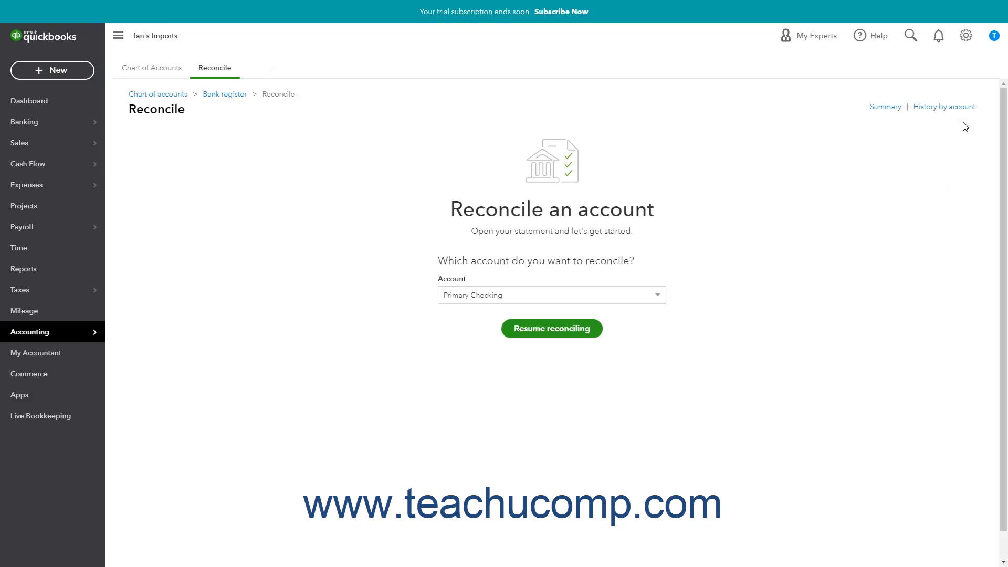
# Reopen the Reconcile tool and resume the saved reconciliation of the Primary Checking account.
pyautogui.click(964, 40)
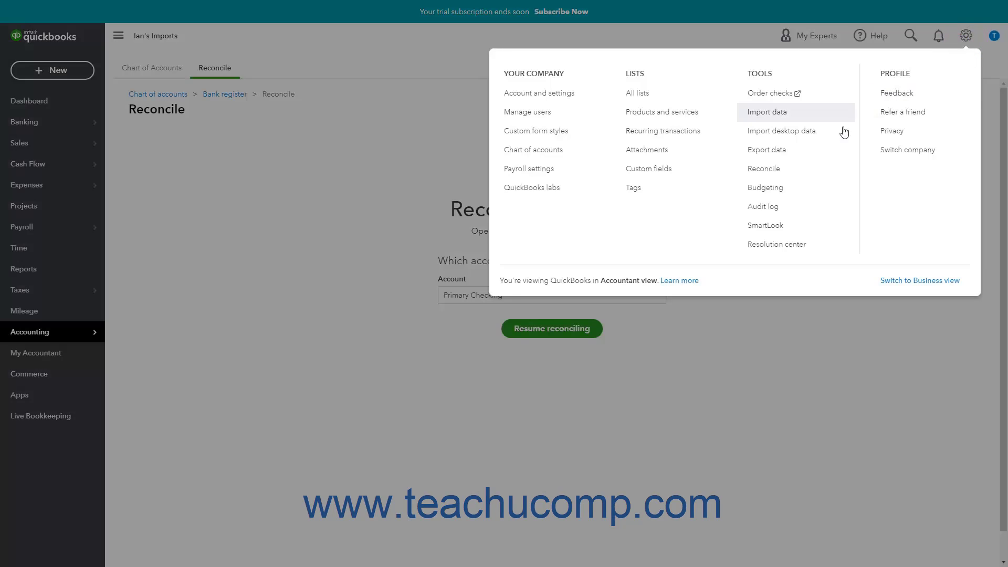
pyautogui.click(797, 181)
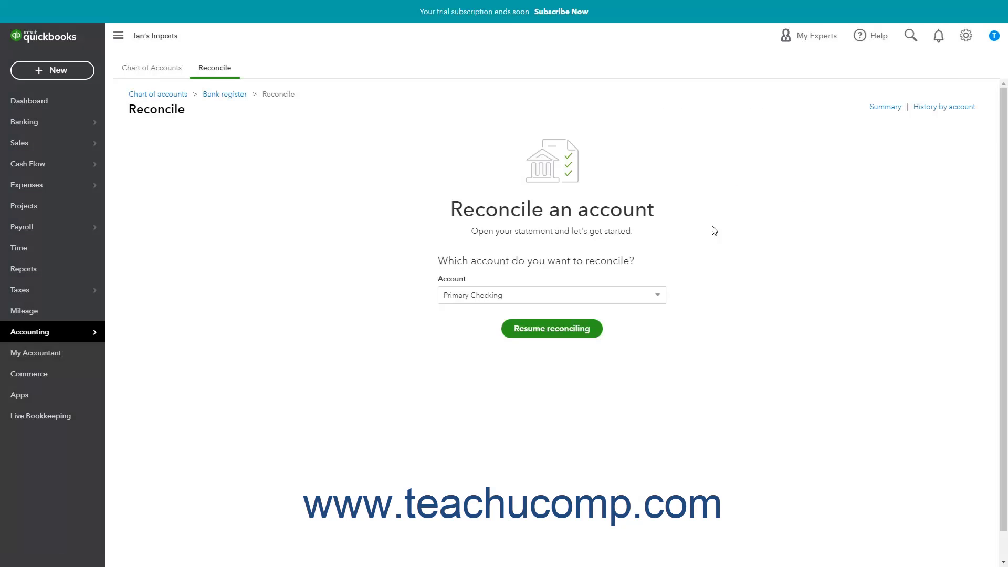
pyautogui.click(656, 296)
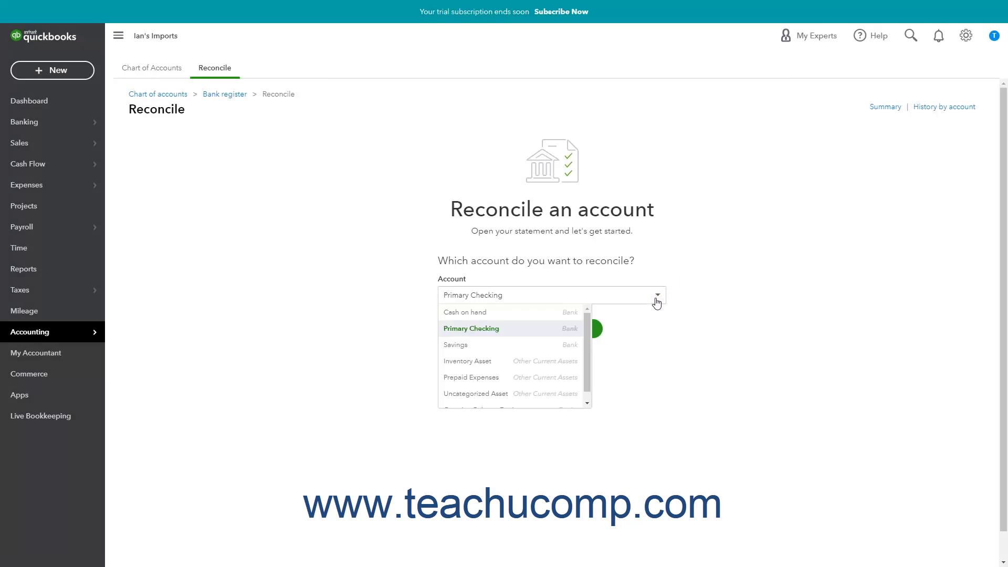
pyautogui.click(555, 331)
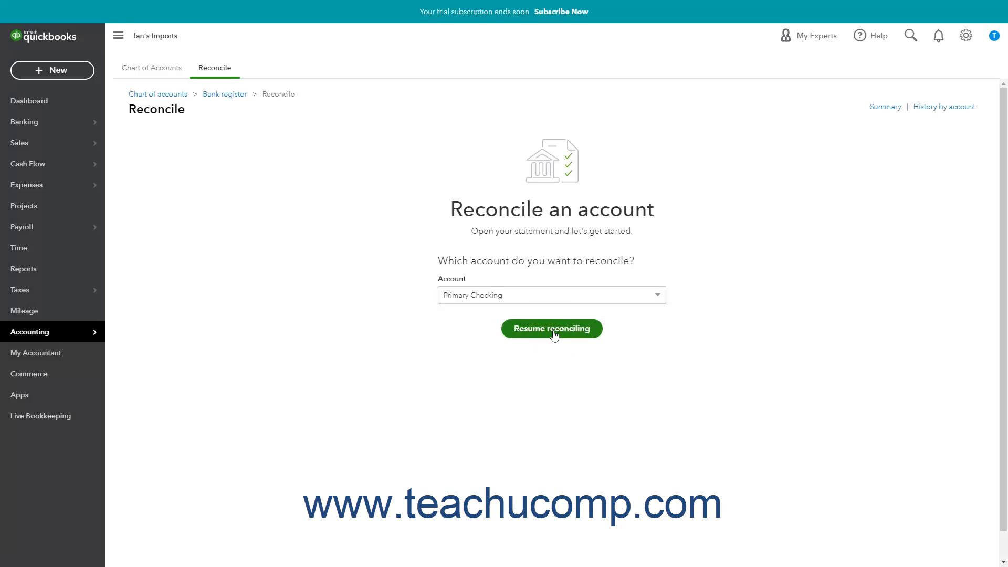
pyautogui.click(554, 331)
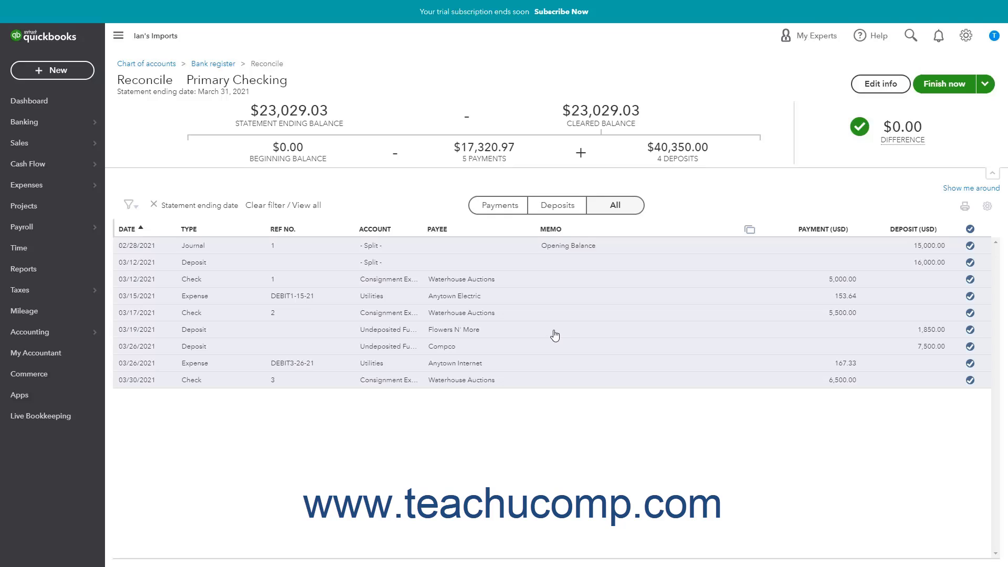
# Choose to close the reconciliation without saving, and go back to it instead of discarding the changes.
pyautogui.click(985, 84)
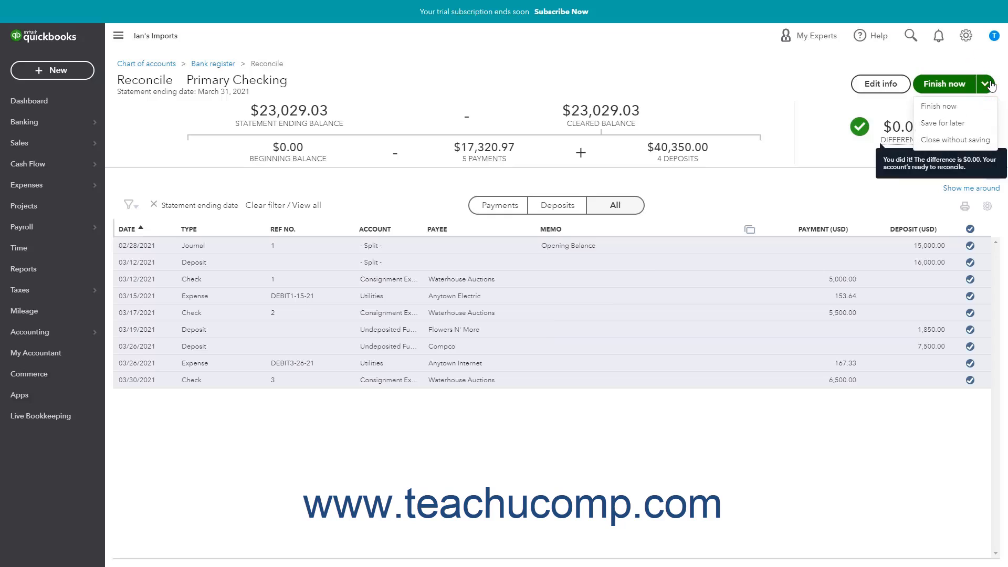
pyautogui.click(977, 147)
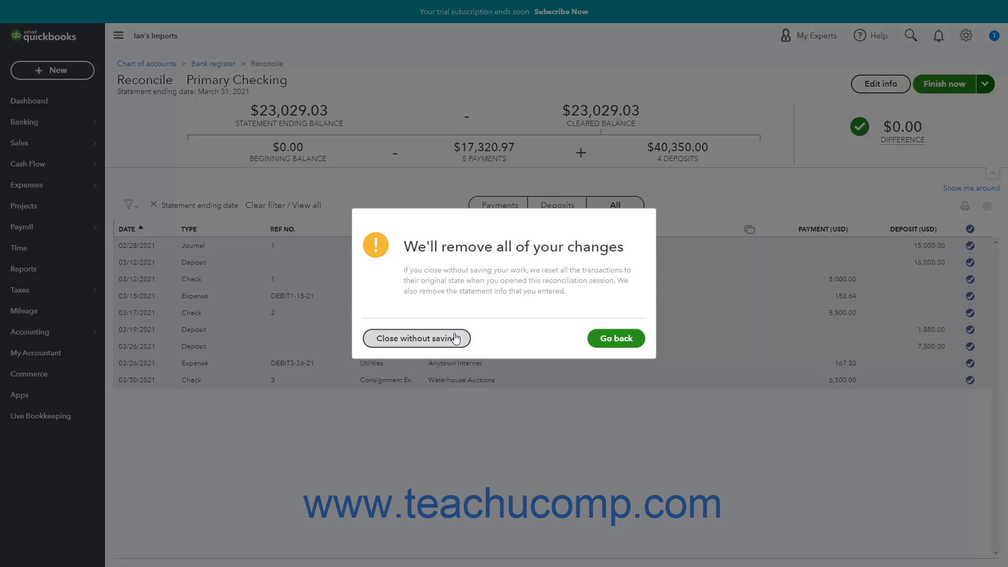
pyautogui.click(614, 340)
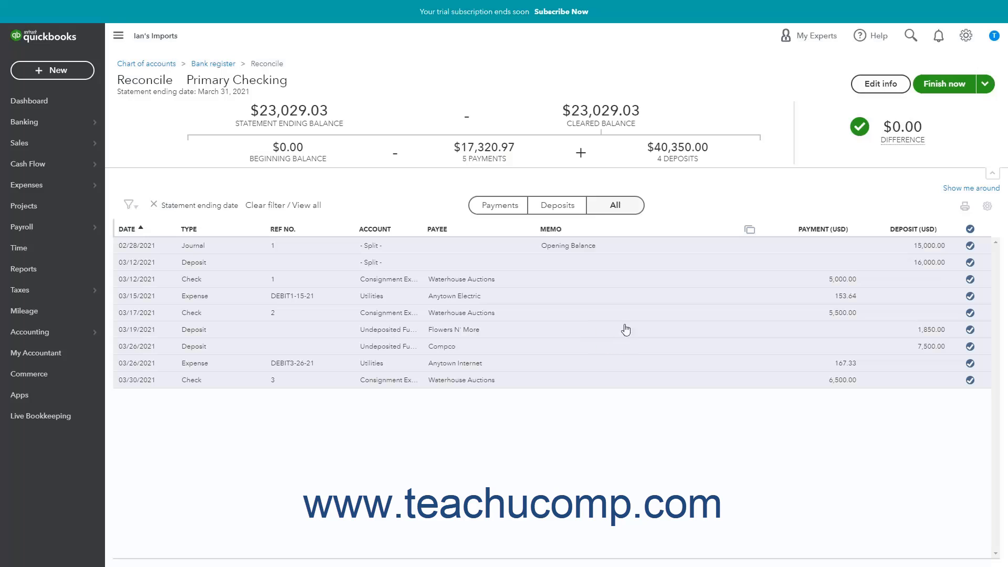
# Finish the Primary Checking reconciliation and close the completion dialog without opening its report.
pyautogui.click(932, 83)
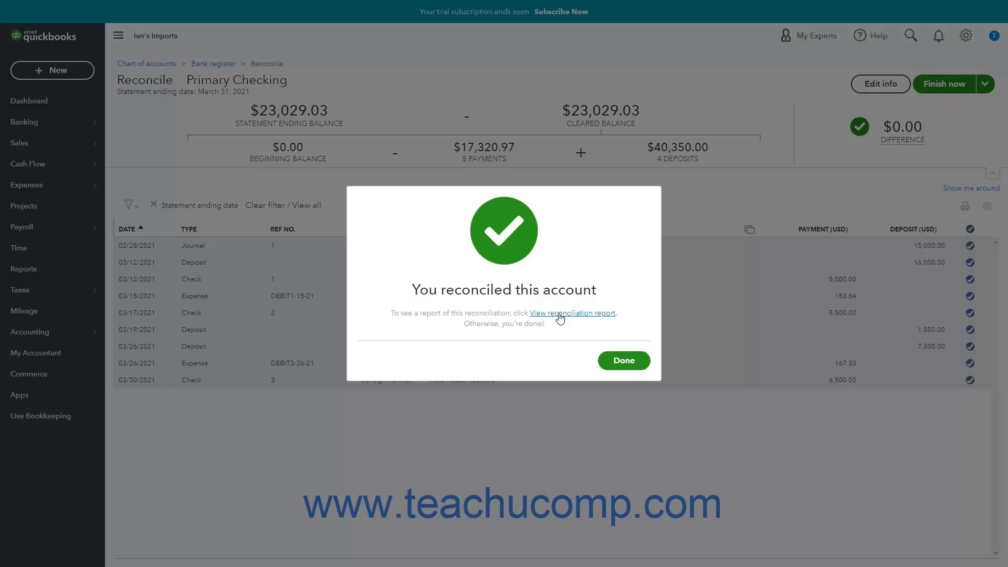
pyautogui.click(623, 360)
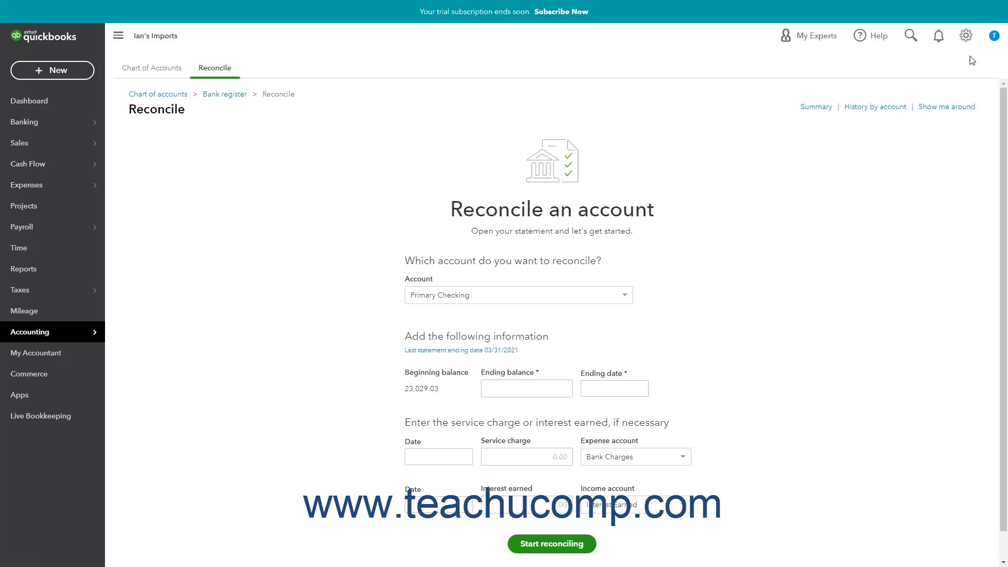
# Open the Reconcile tool's history for Primary Checking and view the reconciliation report for the 03/31/2021 statement.
pyautogui.click(961, 42)
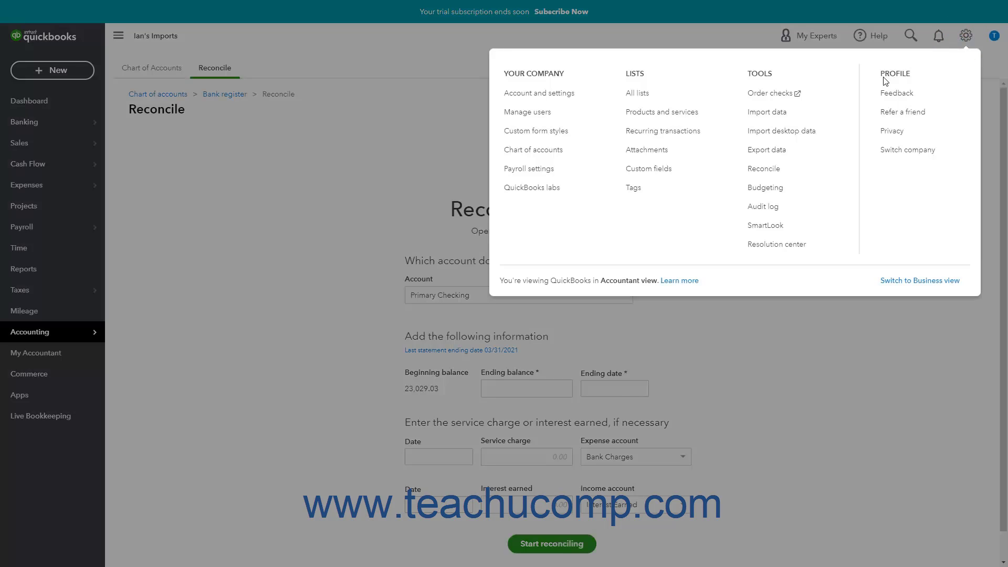
pyautogui.click(768, 176)
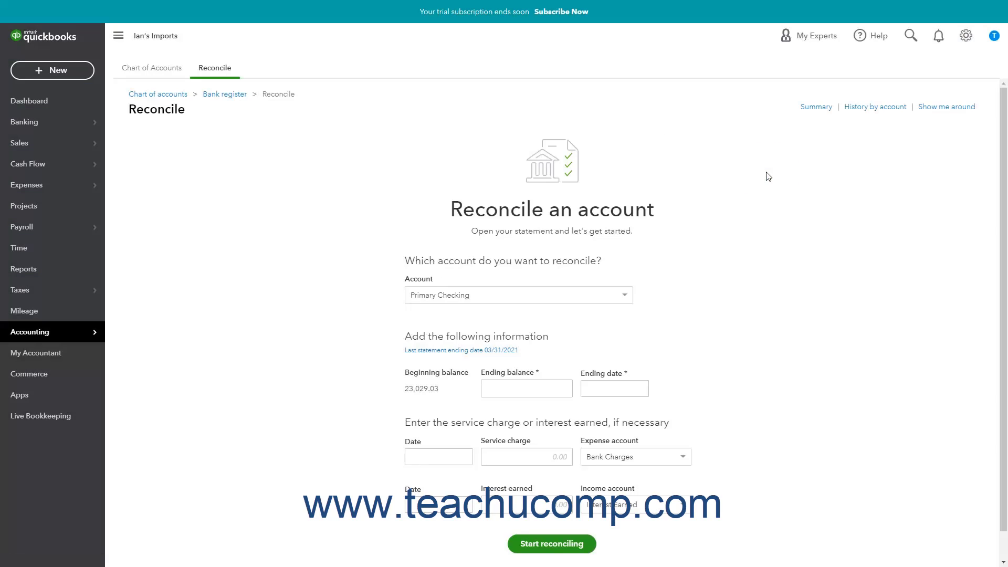
pyautogui.click(879, 110)
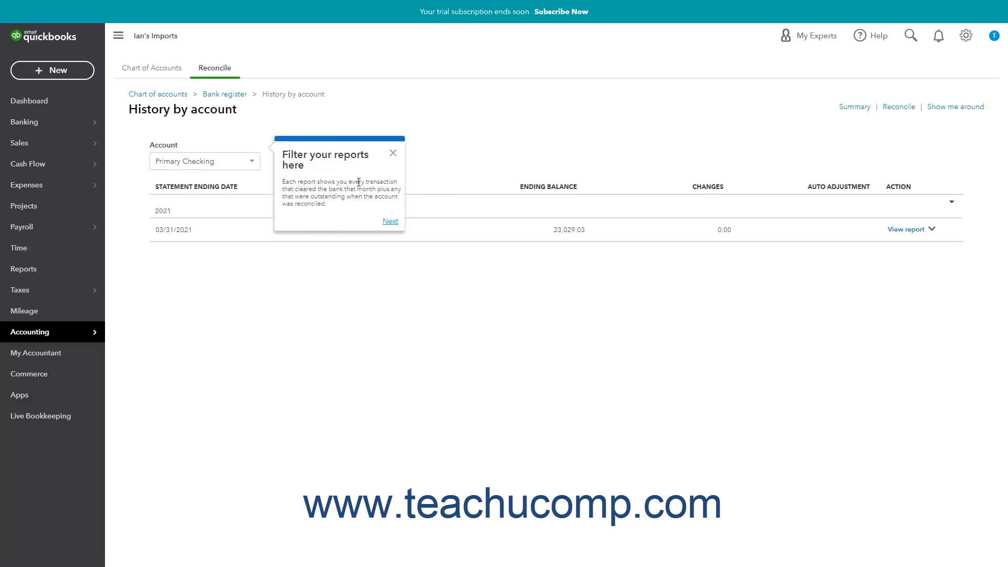
pyautogui.click(252, 174)
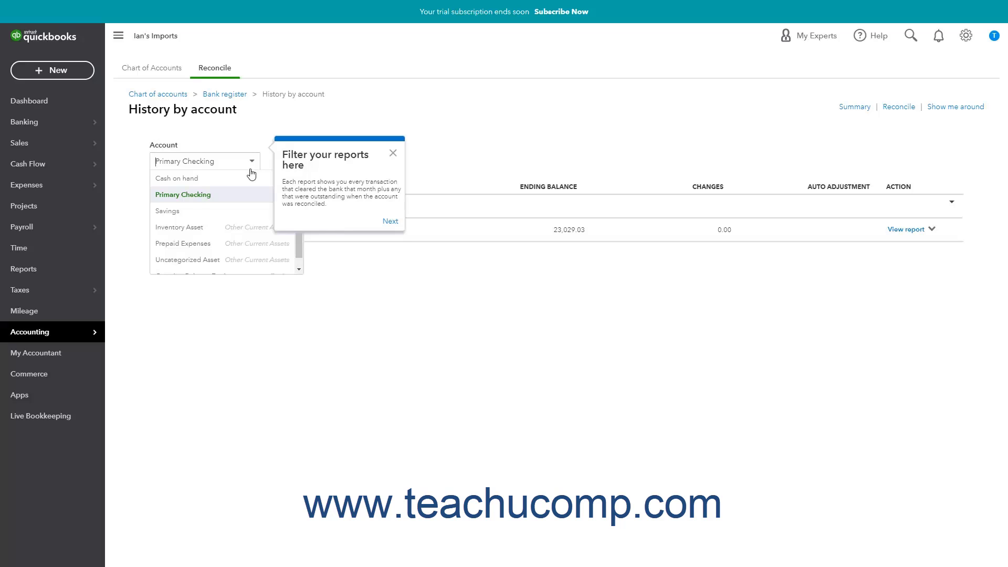
pyautogui.click(237, 196)
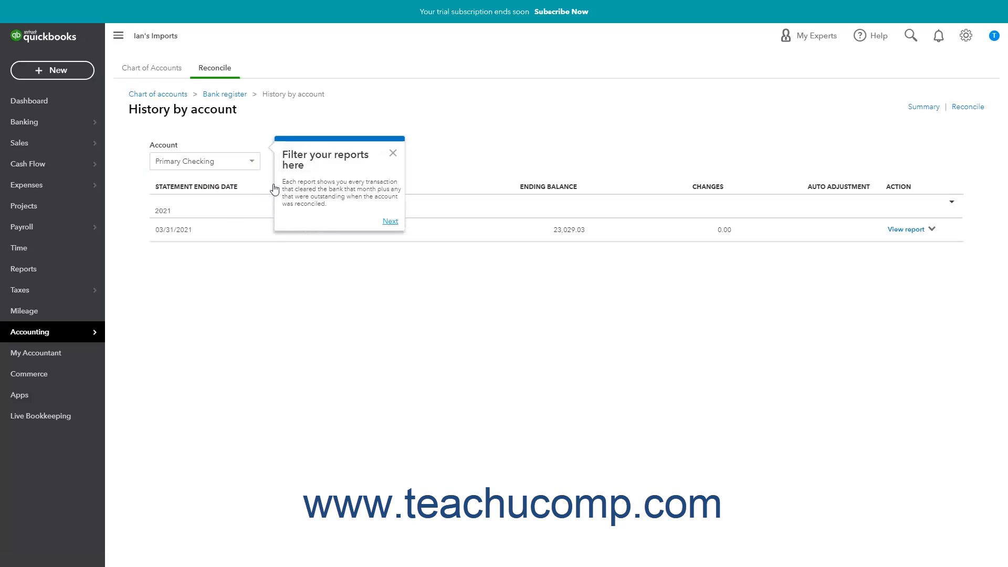
pyautogui.click(392, 154)
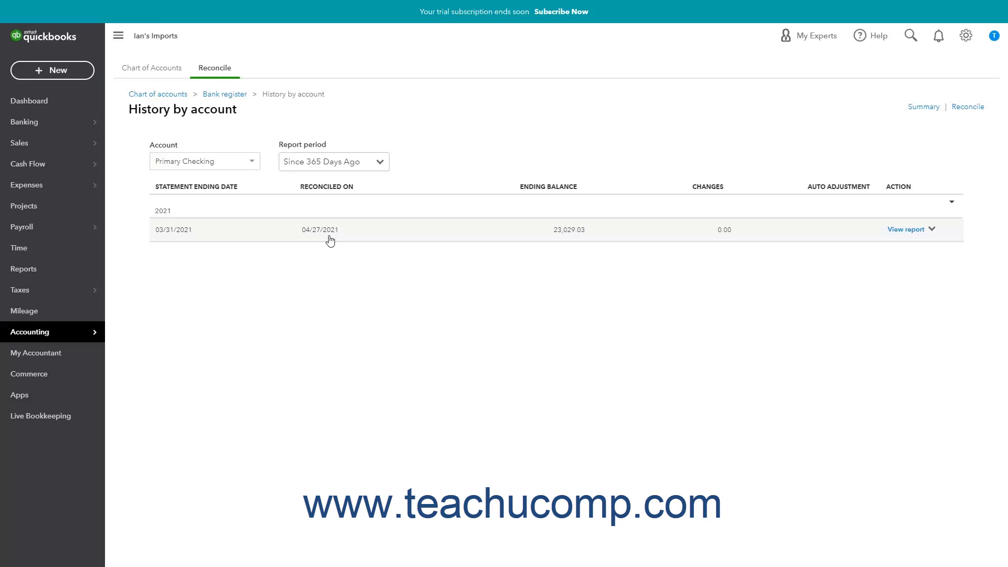
pyautogui.click(907, 231)
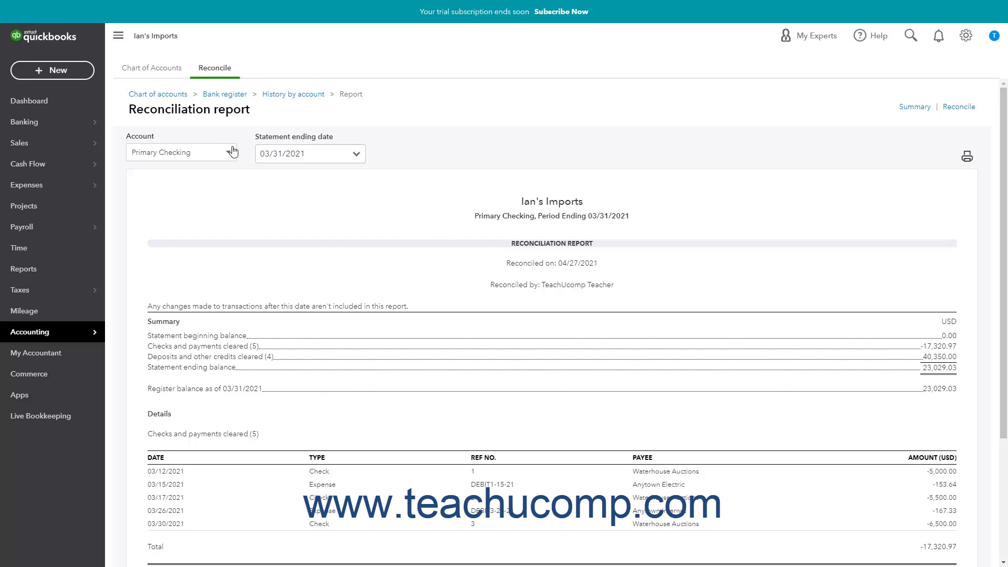
# View the reconciliation summary and revisit the history by account, returning to the Reconcile page after each.
pyautogui.click(219, 72)
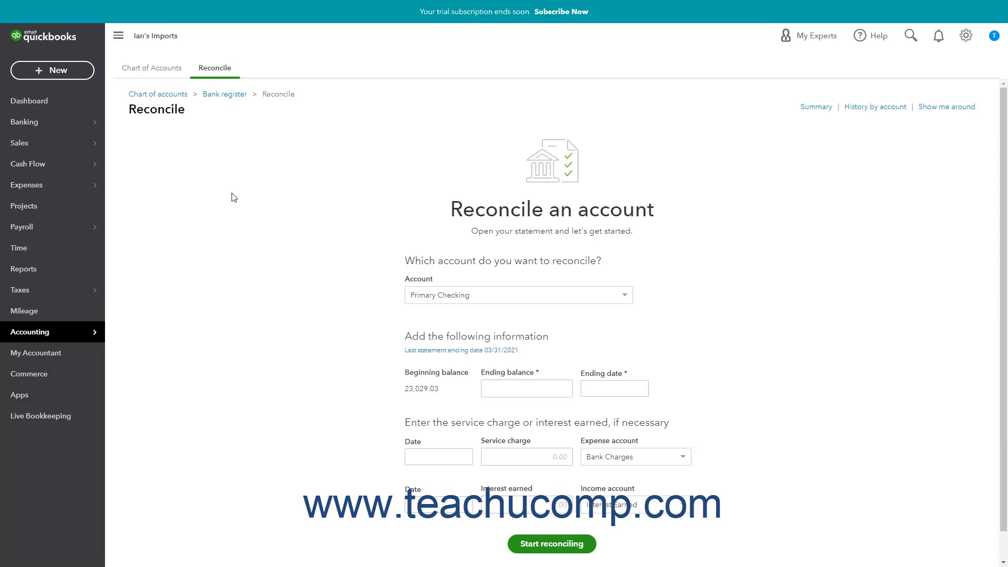
pyautogui.click(817, 107)
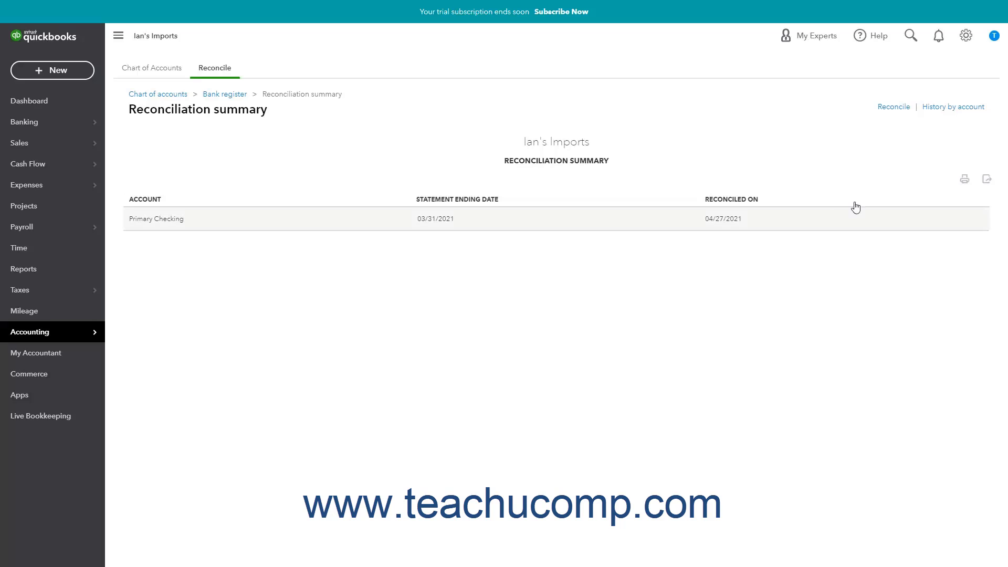
pyautogui.click(896, 108)
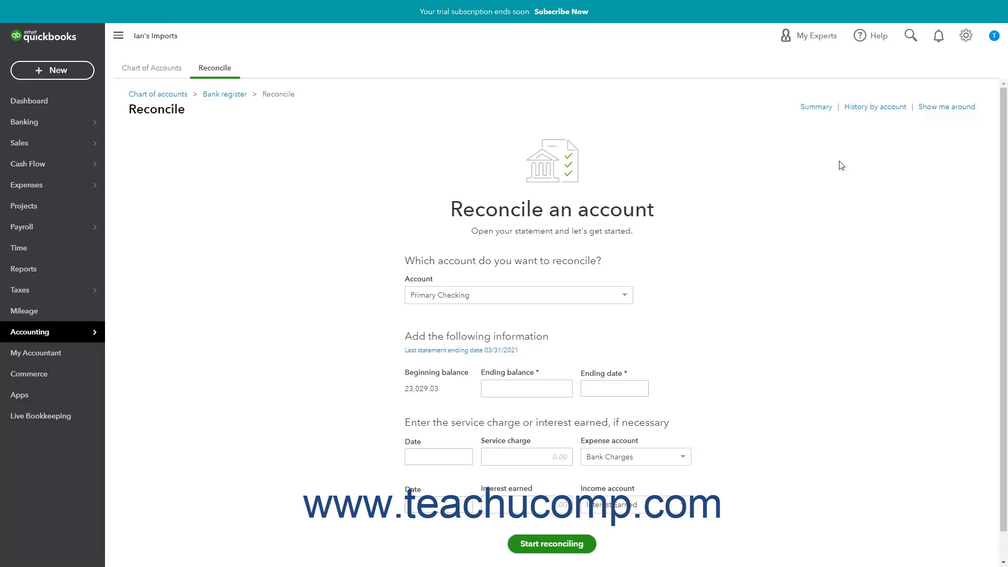
pyautogui.click(869, 109)
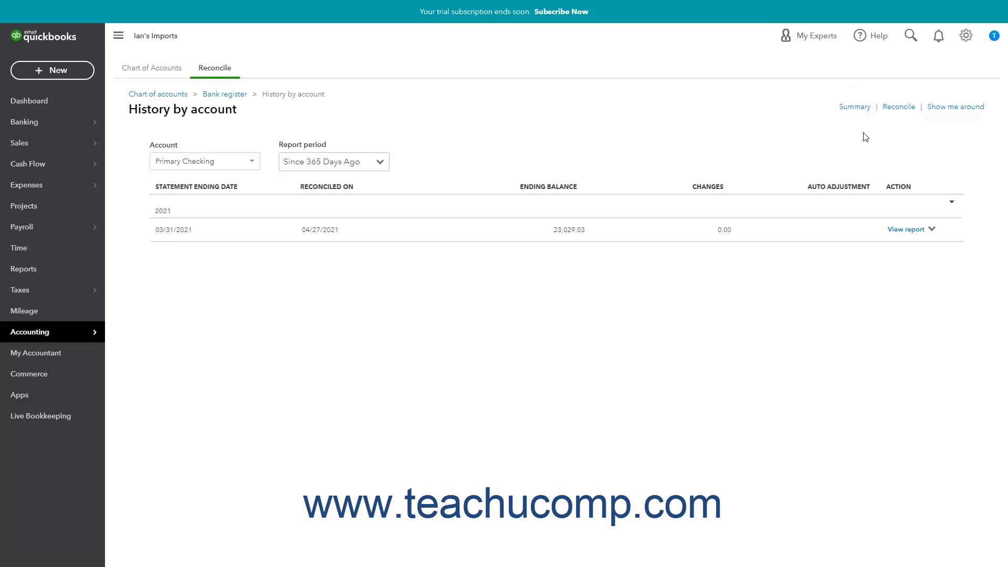
pyautogui.click(900, 109)
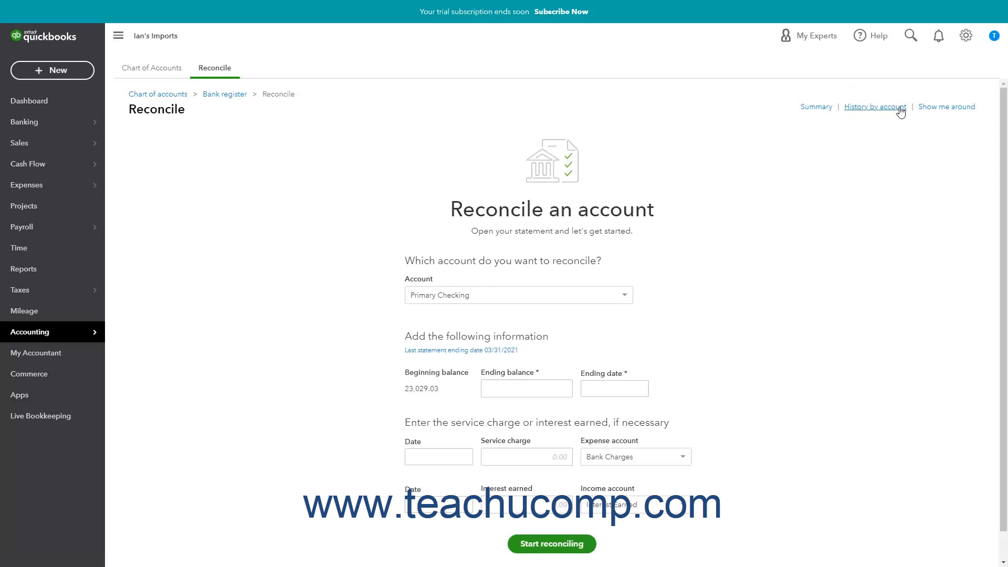